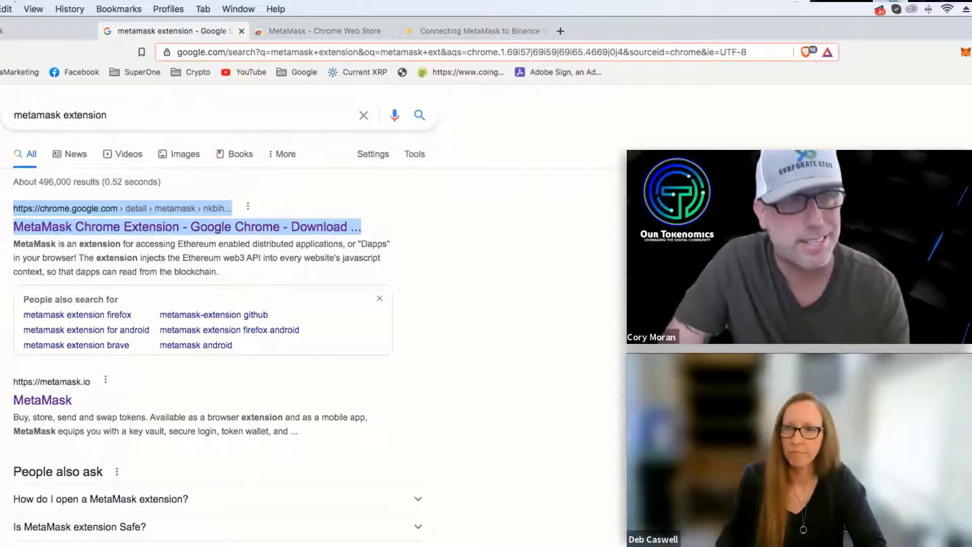
Step: Switch to the MetaMask Chrome Web Store page showing the extension is already installed
click(311, 32)
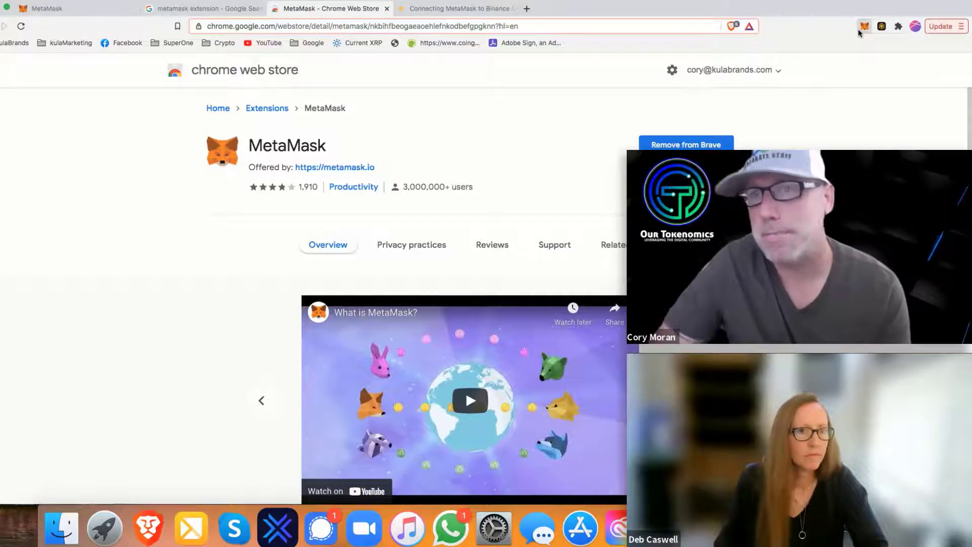
Step: In the MetaMask popup, select Ethereum Mainnet from the network list
click(863, 27)
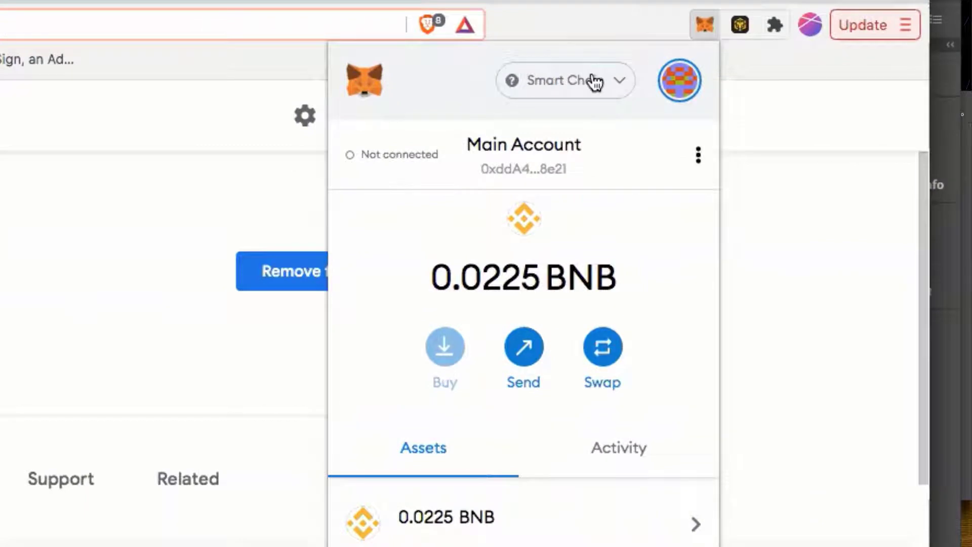
click(595, 82)
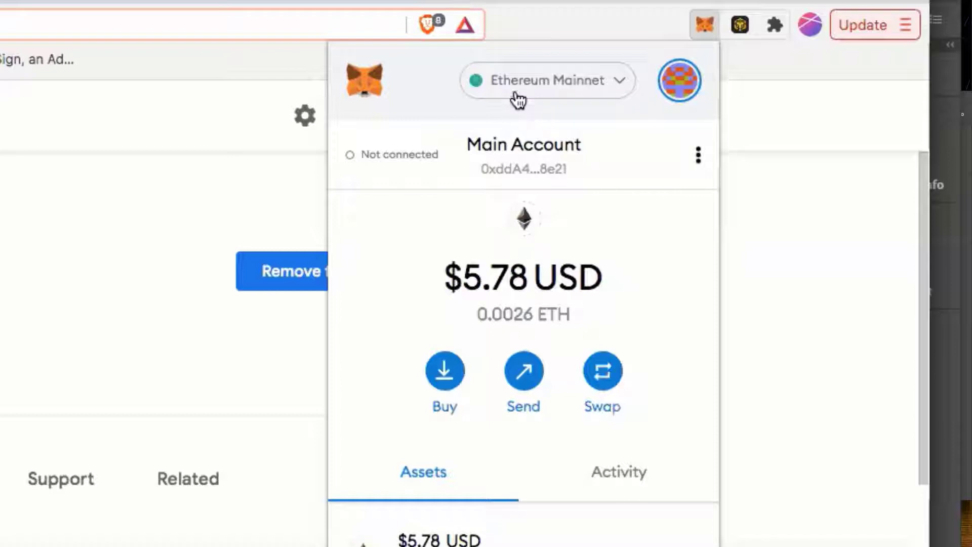
click(574, 77)
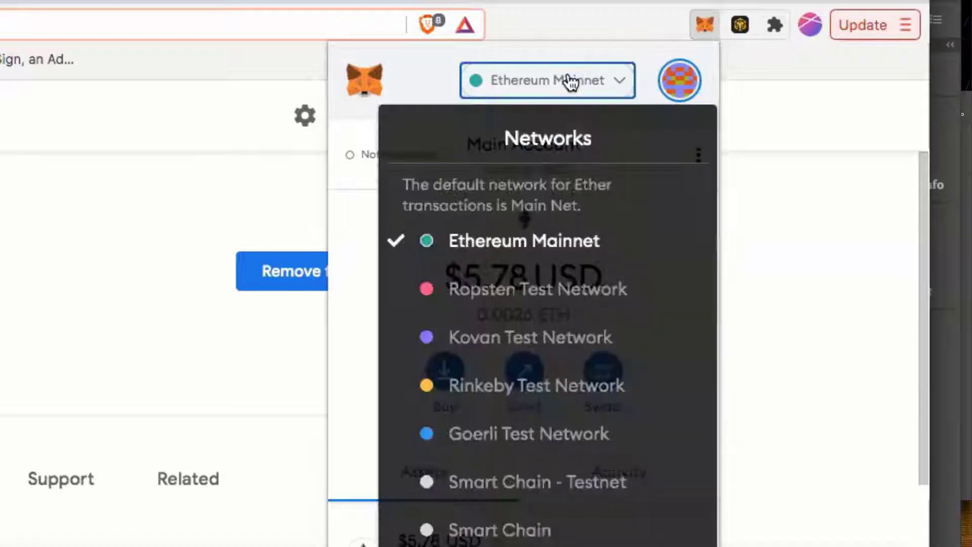
click(571, 81)
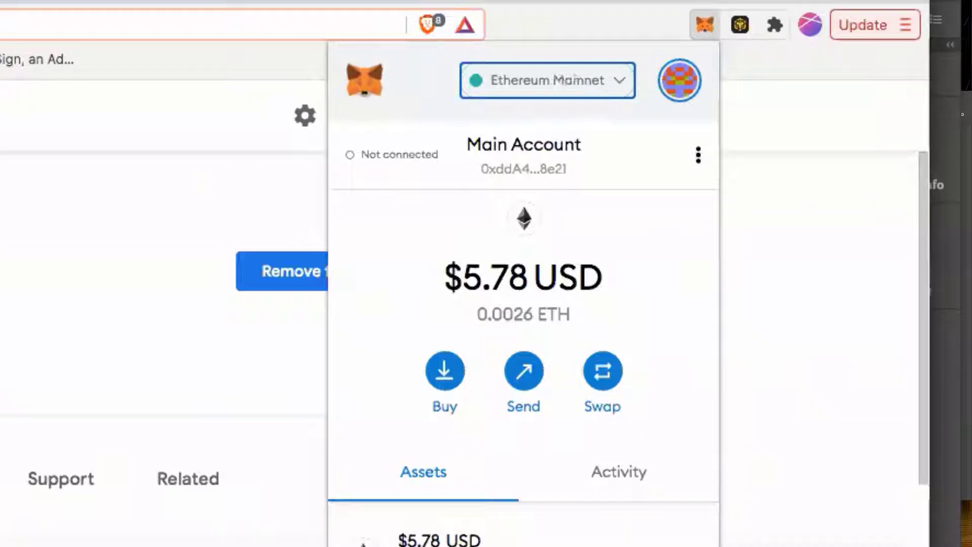
Step: Expand MetaMask into a full-page view showing the $5.78 USD balance
click(699, 155)
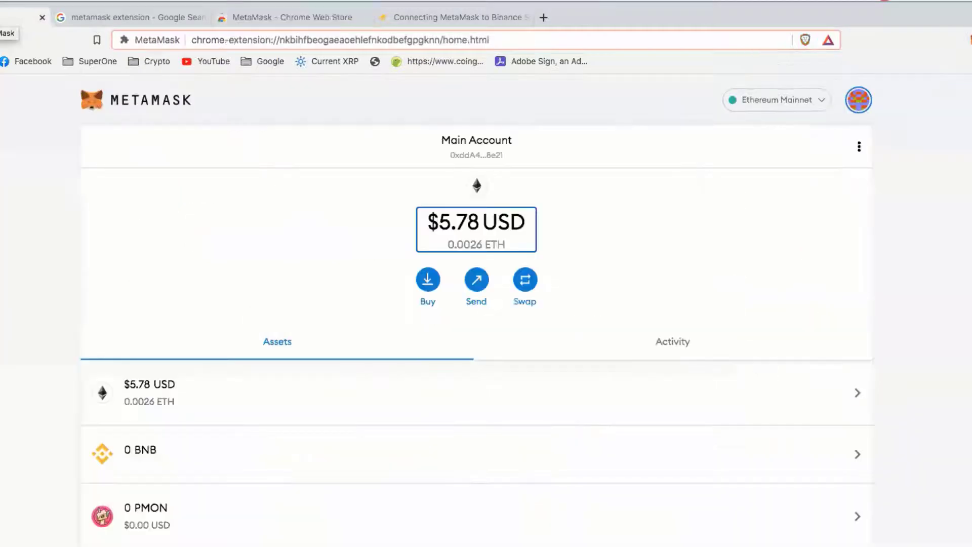
mouse_move(363, 520)
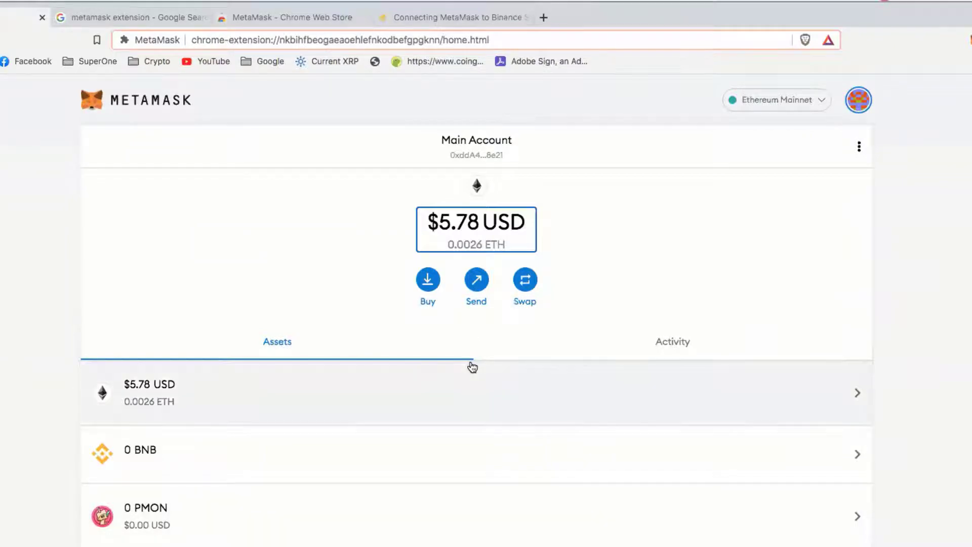
scroll(319, 125, down, 1)
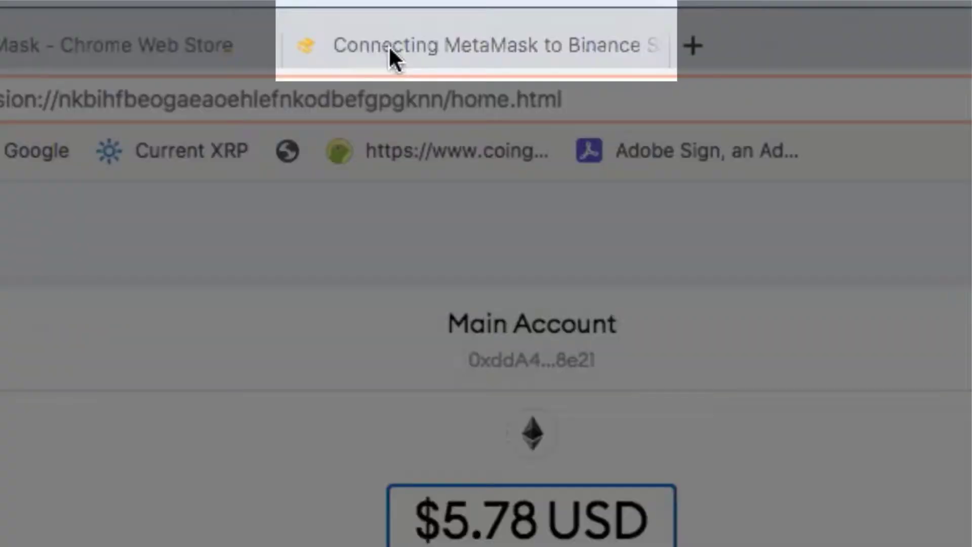
Step: Scroll the Binance Academy guide to the Mainnet settings section and highlight its heading
click(420, 17)
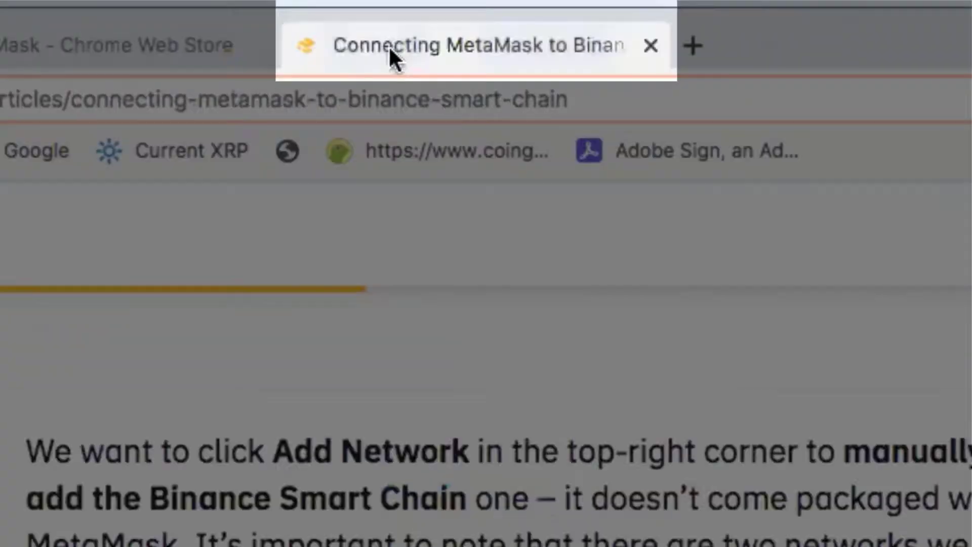
scroll(338, 209, up, 5)
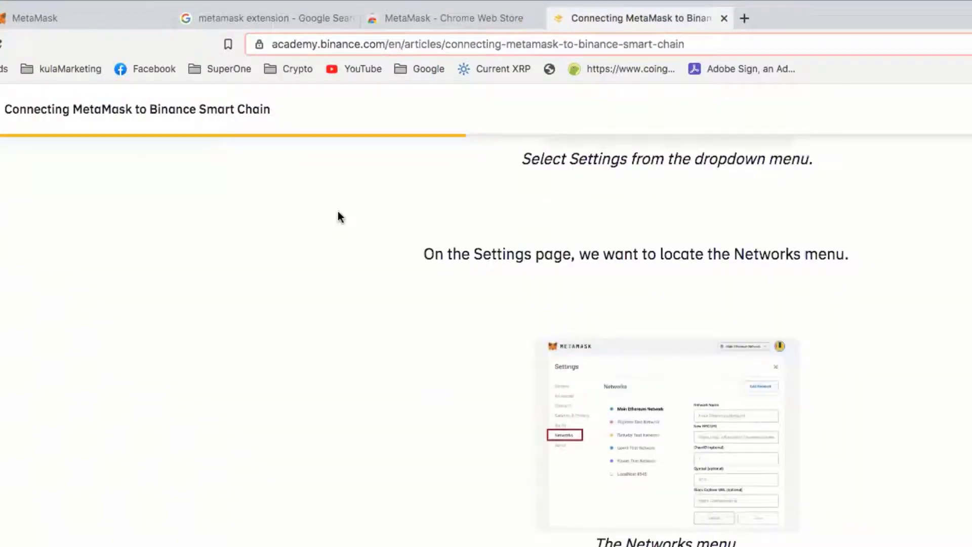
scroll(339, 216, up, 3)
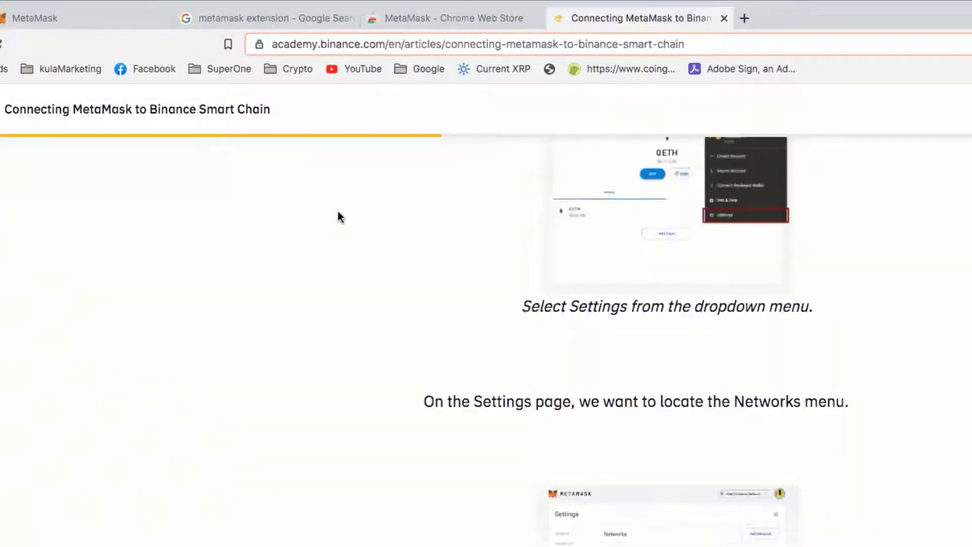
scroll(216, 319, up, 4)
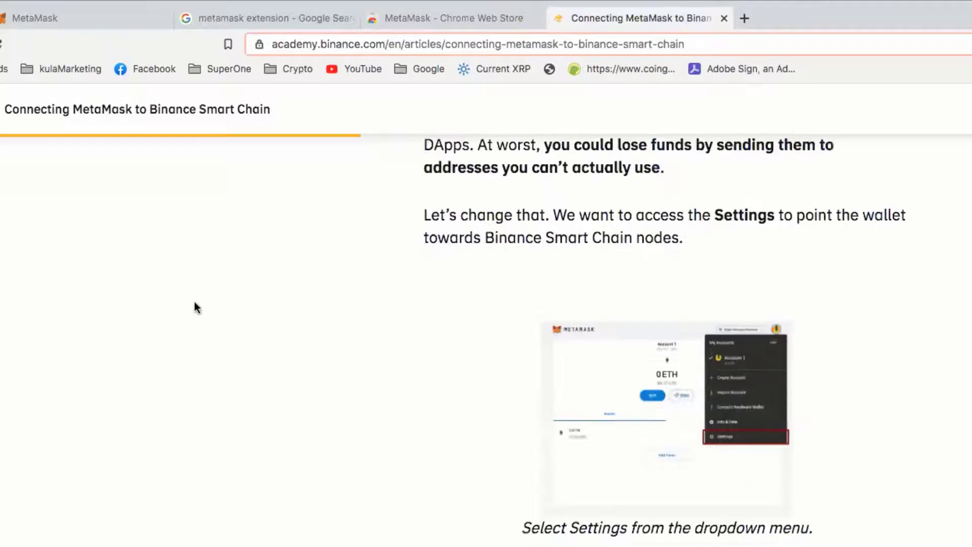
scroll(179, 290, up, 1)
scroll(162, 339, down, 2)
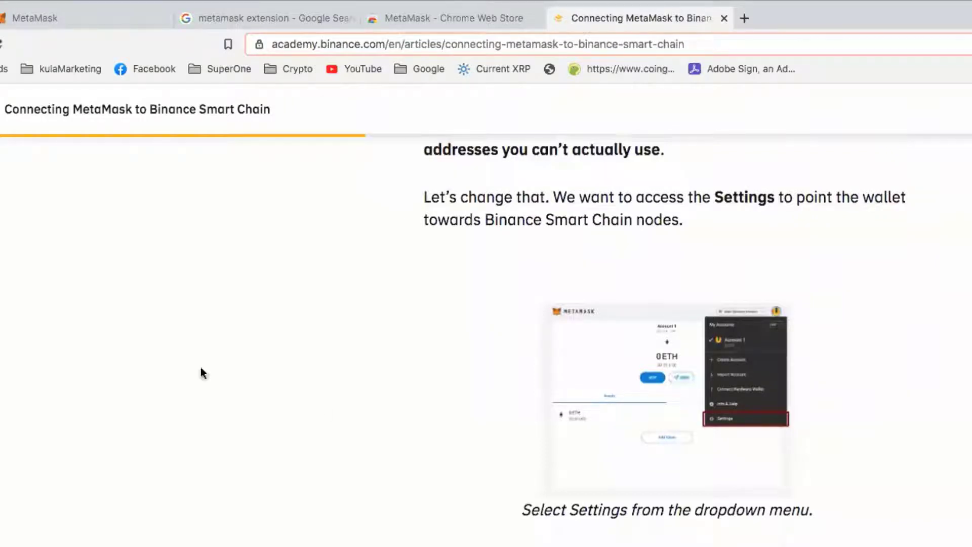
scroll(327, 418, up, 5)
scroll(354, 351, up, 15)
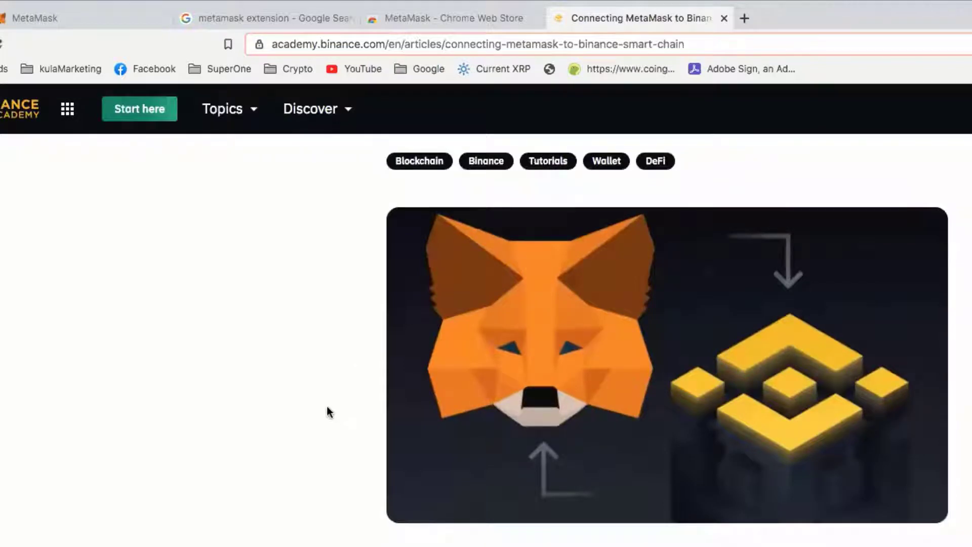
scroll(327, 407, down, 6)
scroll(327, 408, down, 20)
scroll(329, 412, down, 15)
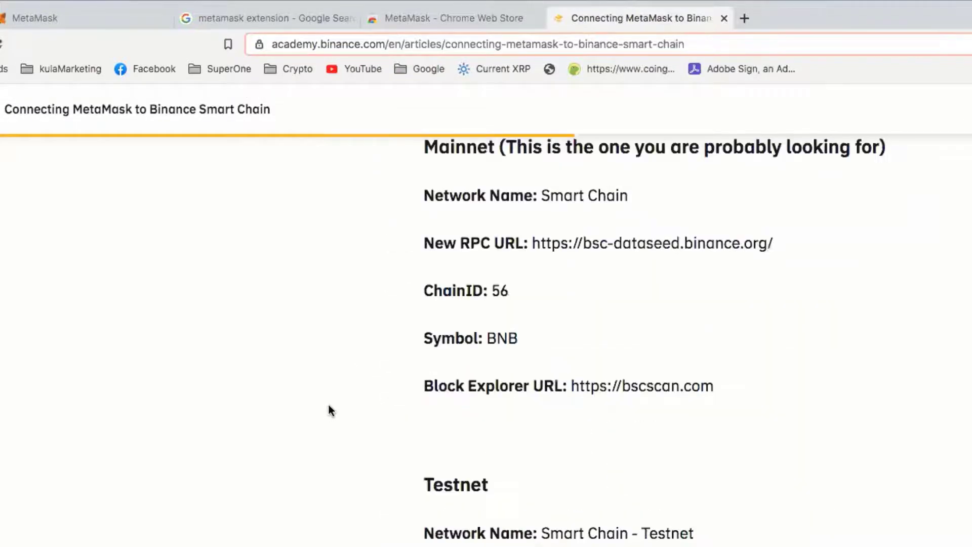
scroll(330, 409, up, 3)
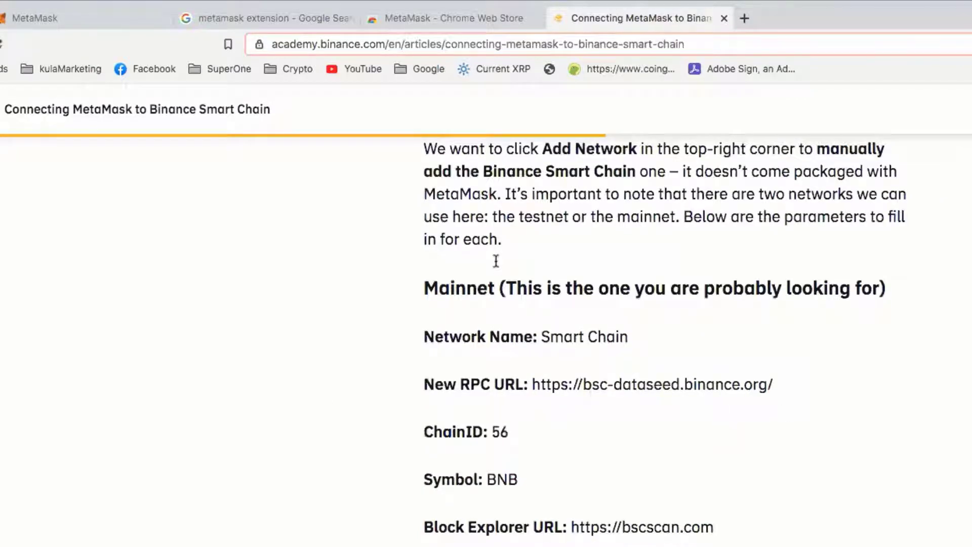
drag(425, 288, 893, 293)
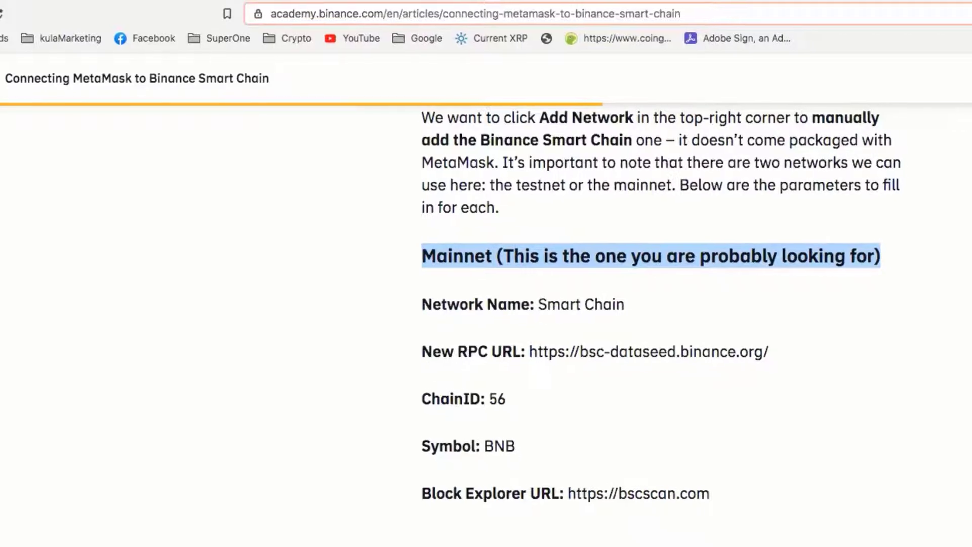
Step: In full-page MetaMask, go to Settings > Networks and bring up the blank Add Network form
click(101, 23)
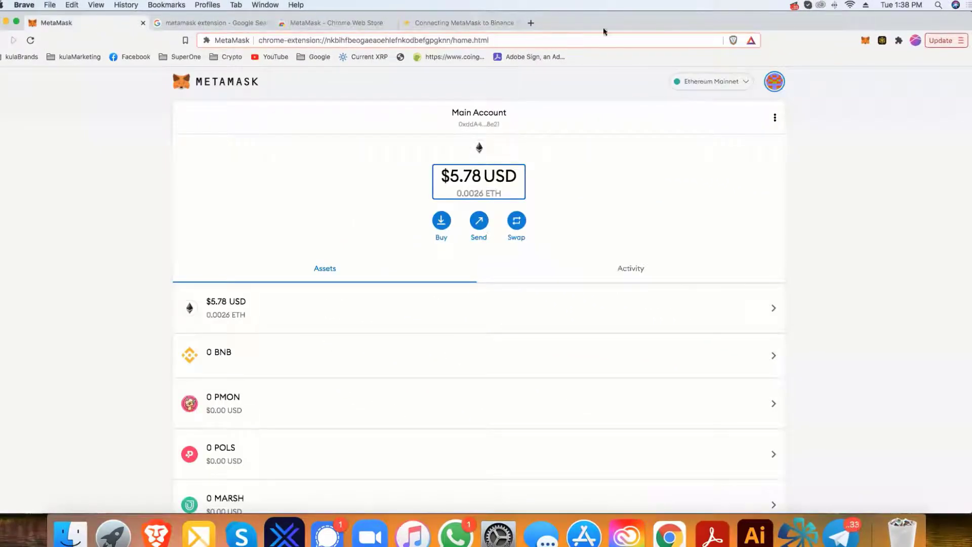
click(774, 83)
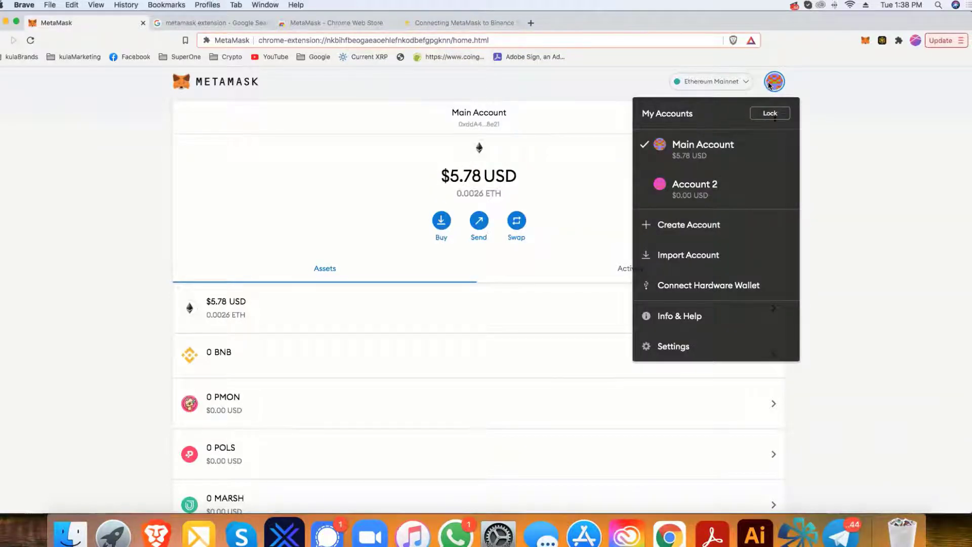
click(672, 346)
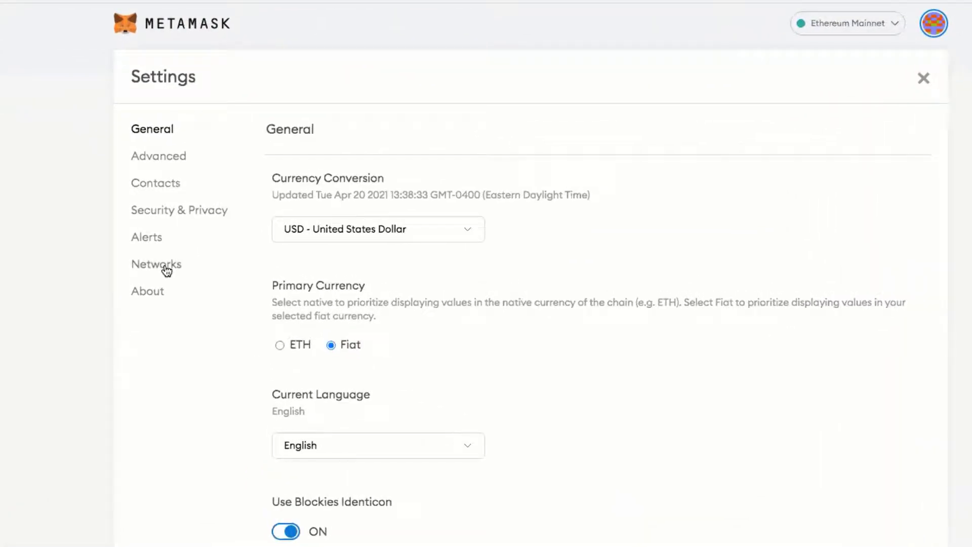
click(166, 271)
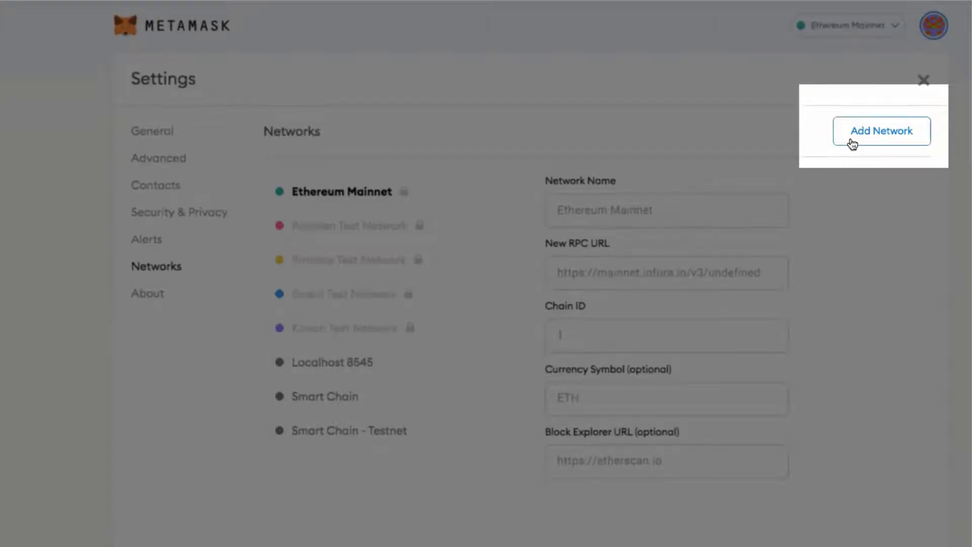
click(880, 131)
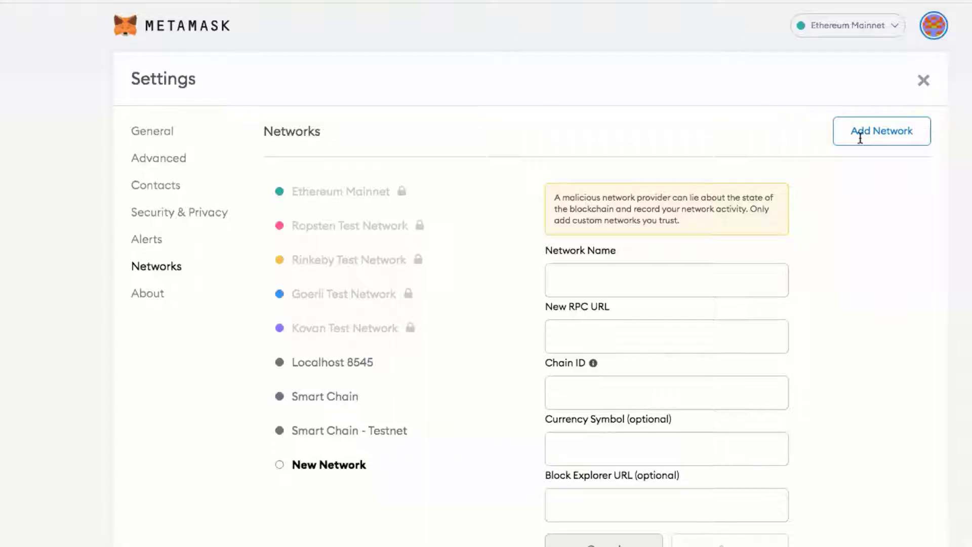
scroll(746, 363, down, 1)
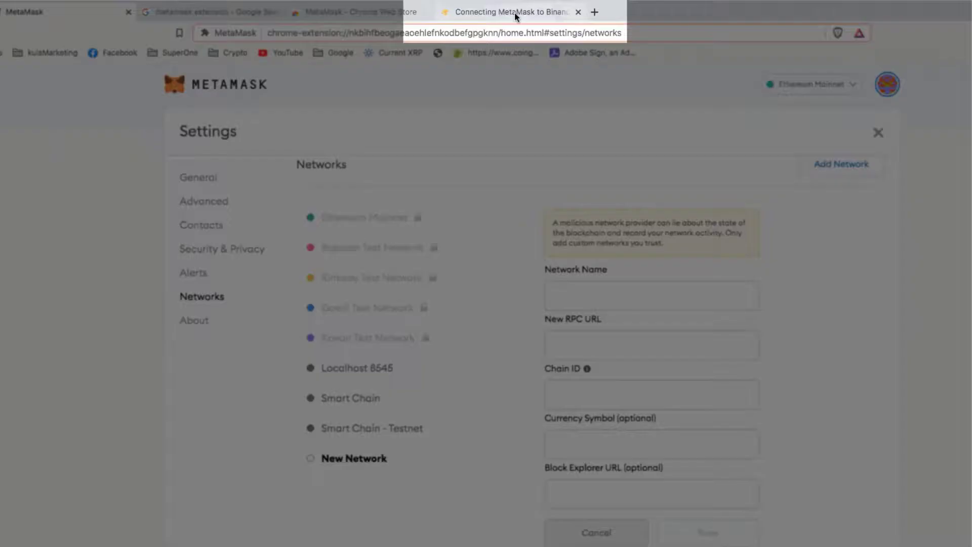
click(516, 14)
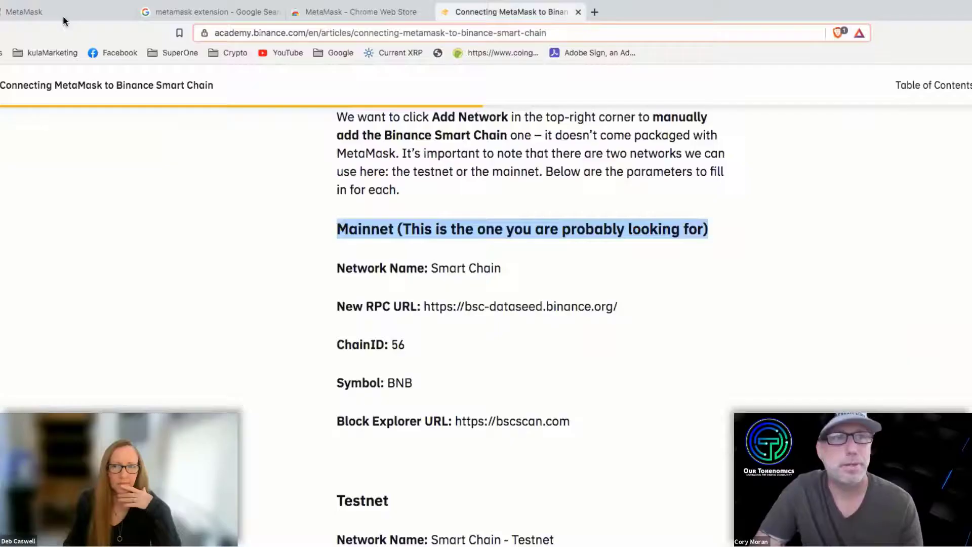
click(63, 15)
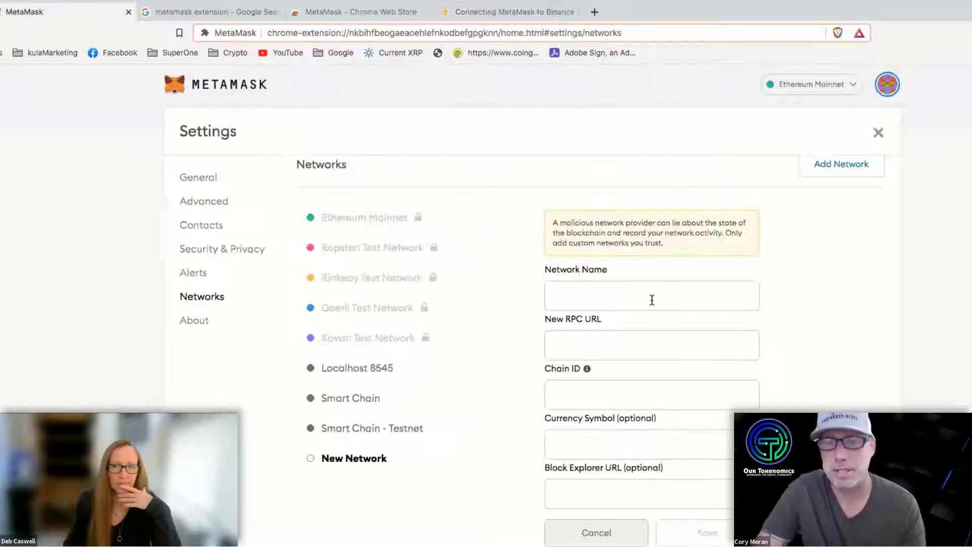
click(652, 293)
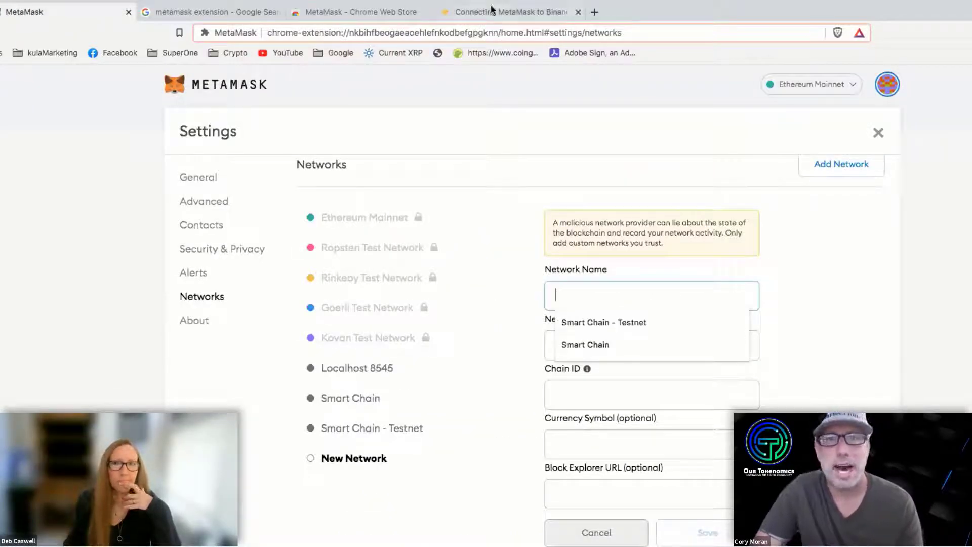
key(ctrl+shift+Tab)
triple_click(474, 266)
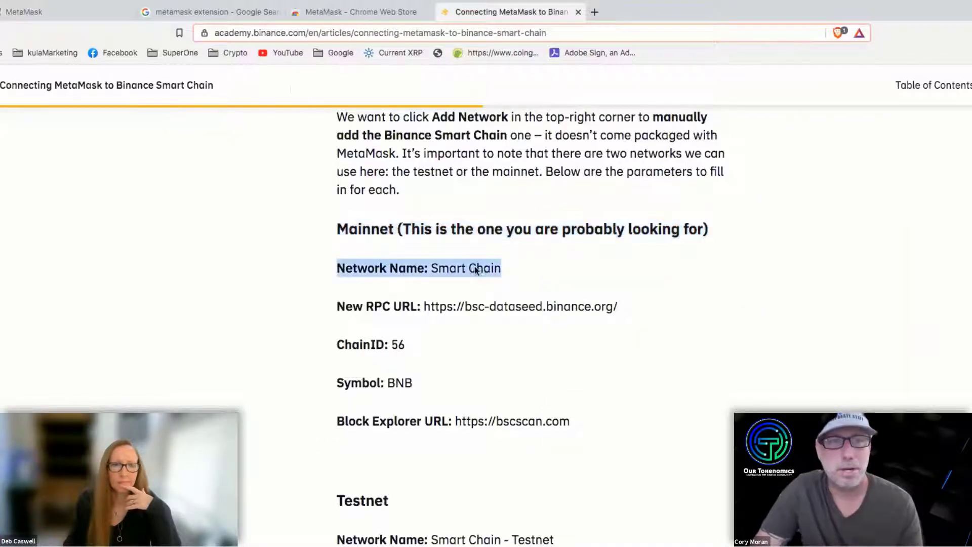
drag(438, 263, 432, 265)
drag(508, 274, 431, 268)
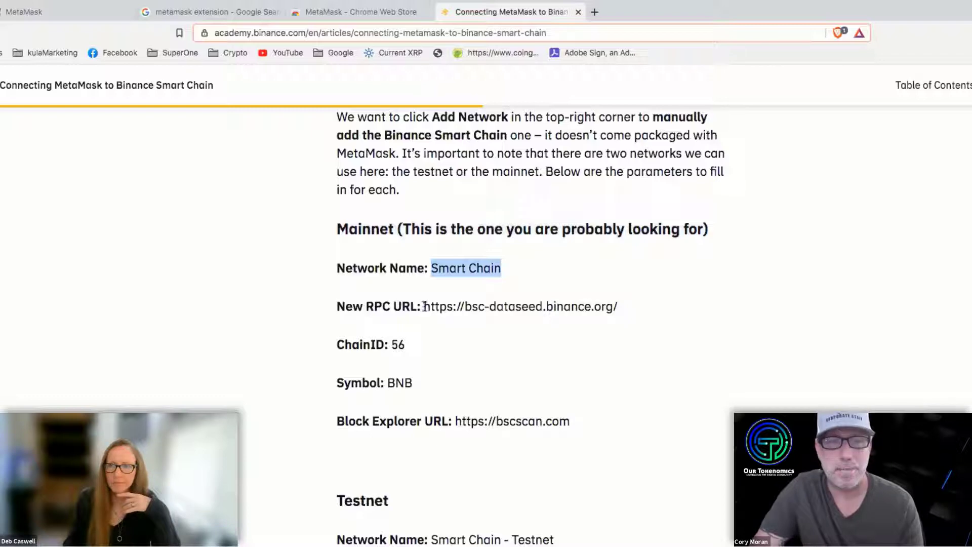
drag(425, 306, 621, 317)
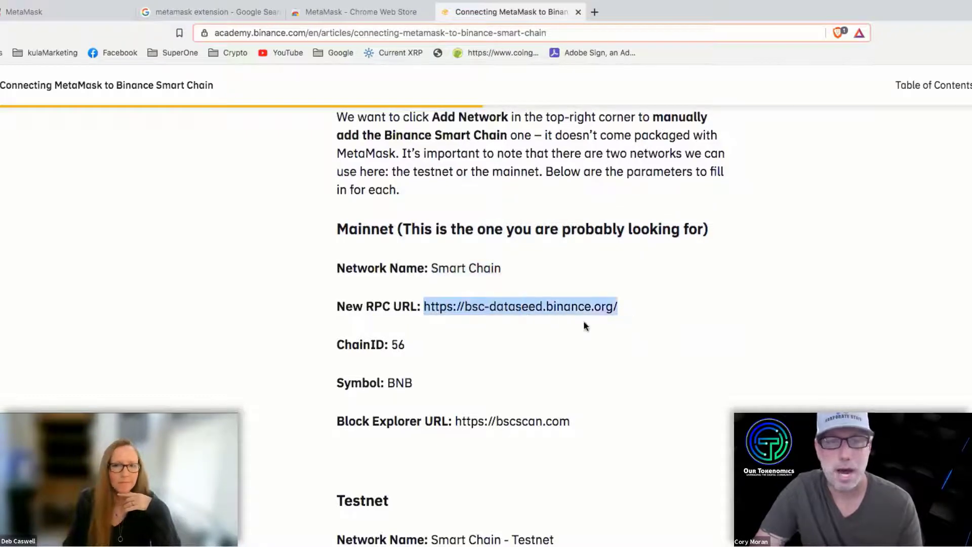
double_click(403, 345)
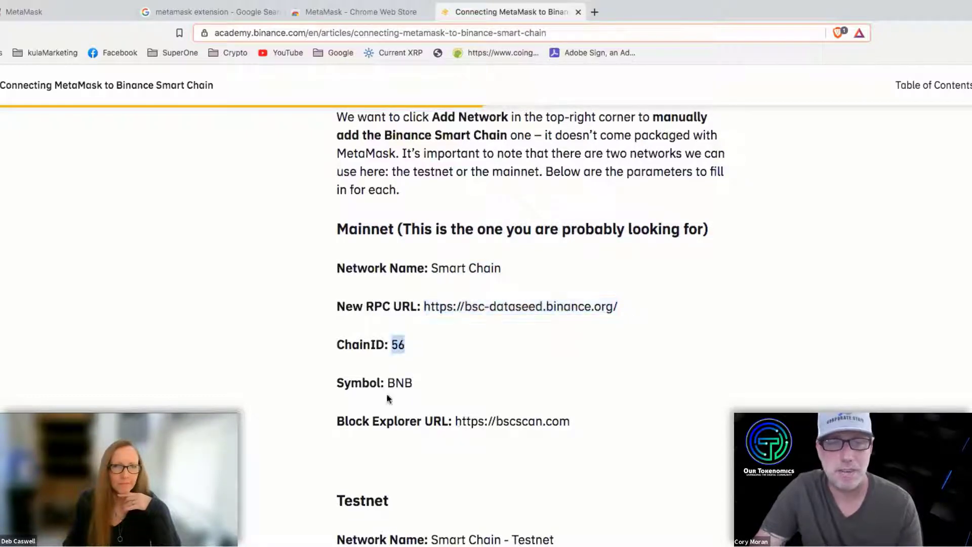
double_click(397, 384)
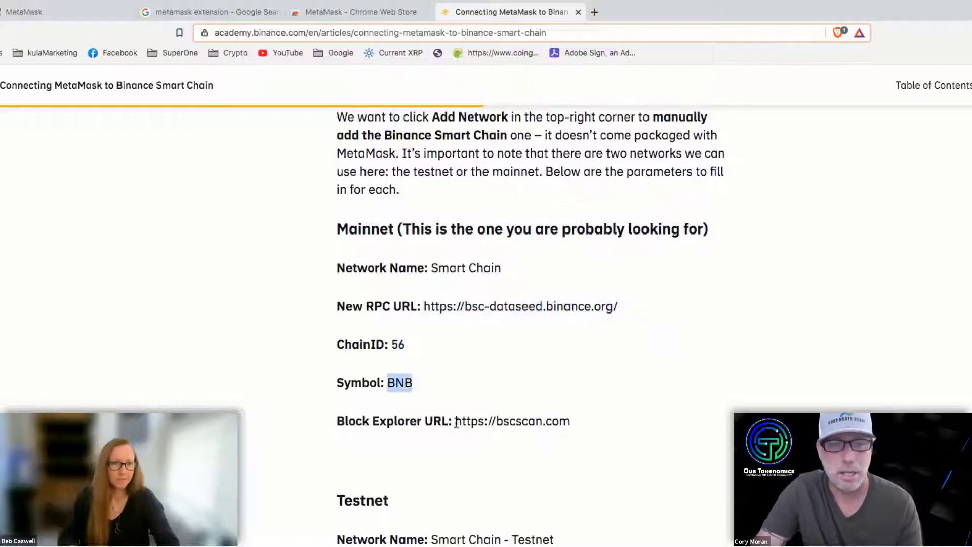
double_click(492, 425)
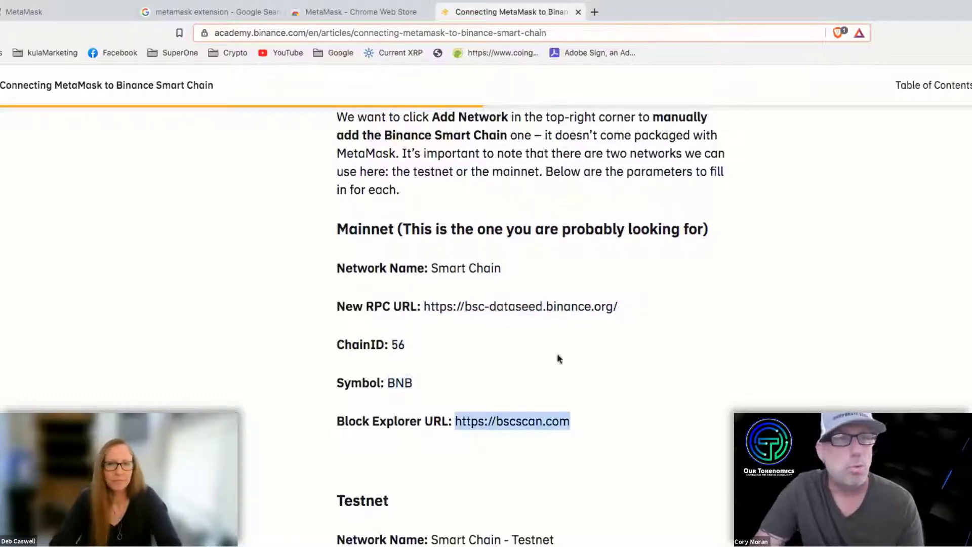
click(57, 14)
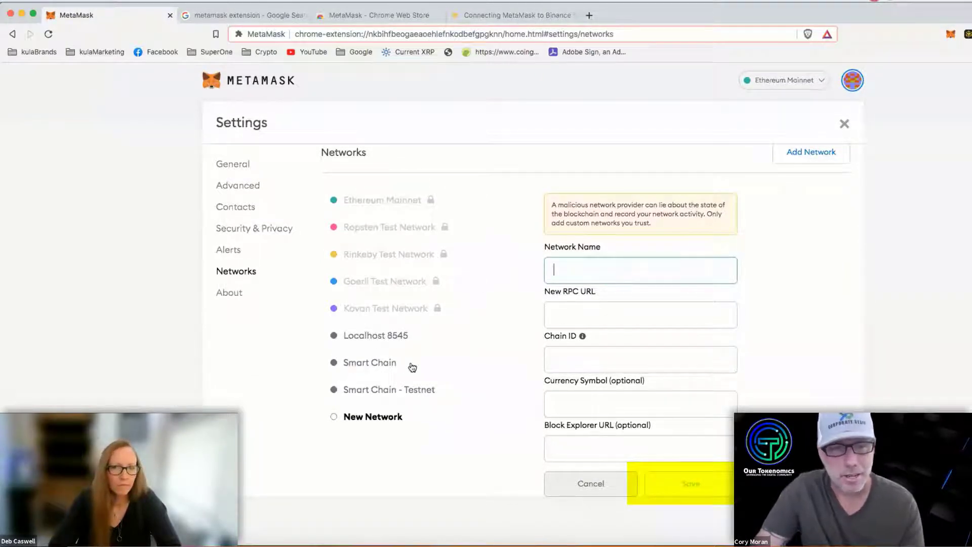
Step: Check the saved Smart Chain network's fields, then close Settings back to the wallet home
double_click(374, 362)
shift+click(338, 360)
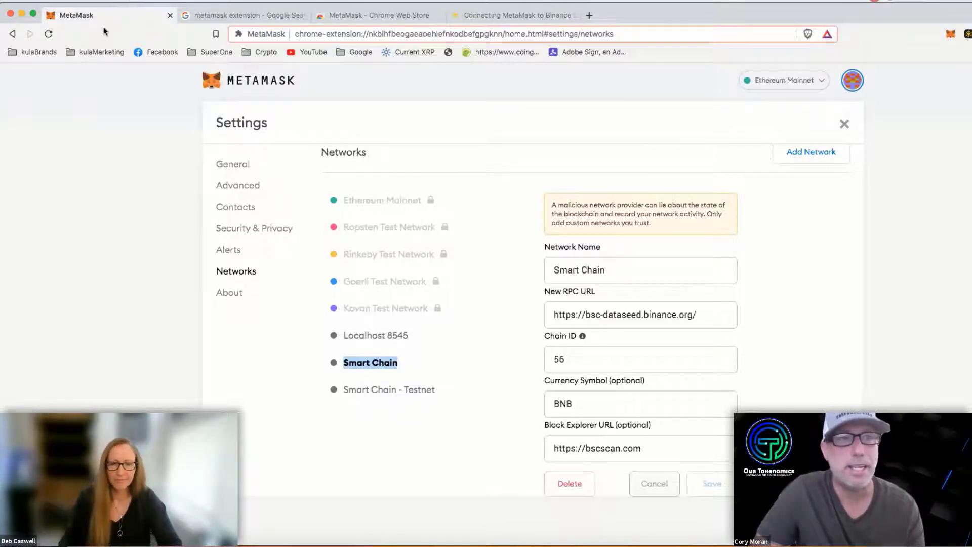
click(843, 124)
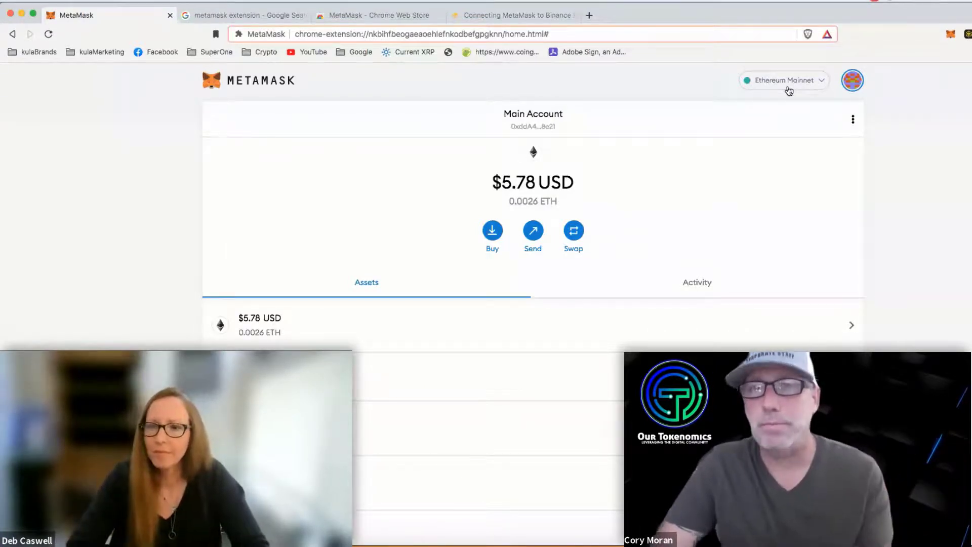
Step: Change the network from Ethereum Mainnet to Smart Chain, revealing the 0.0225 BNB balance
click(788, 89)
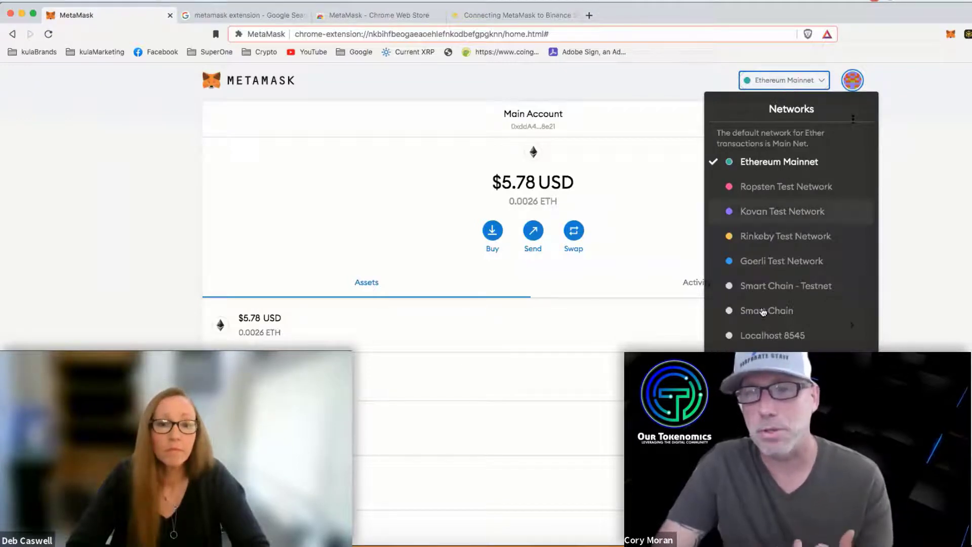
mouse_move(763, 312)
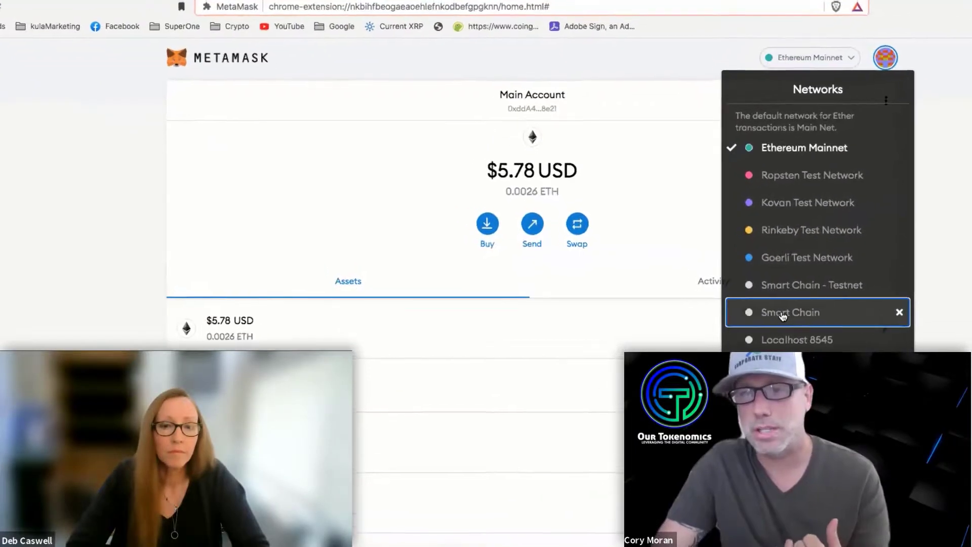
click(783, 314)
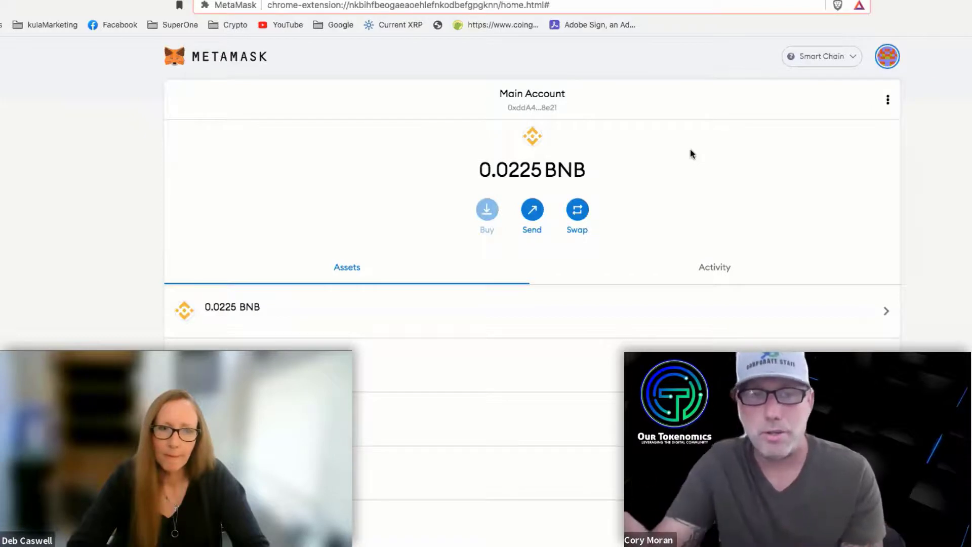
click(817, 61)
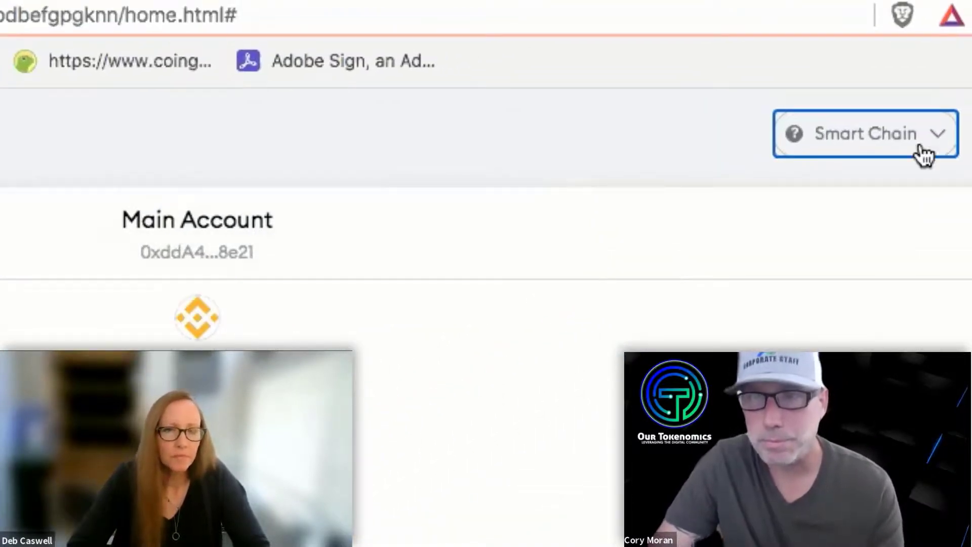
click(924, 150)
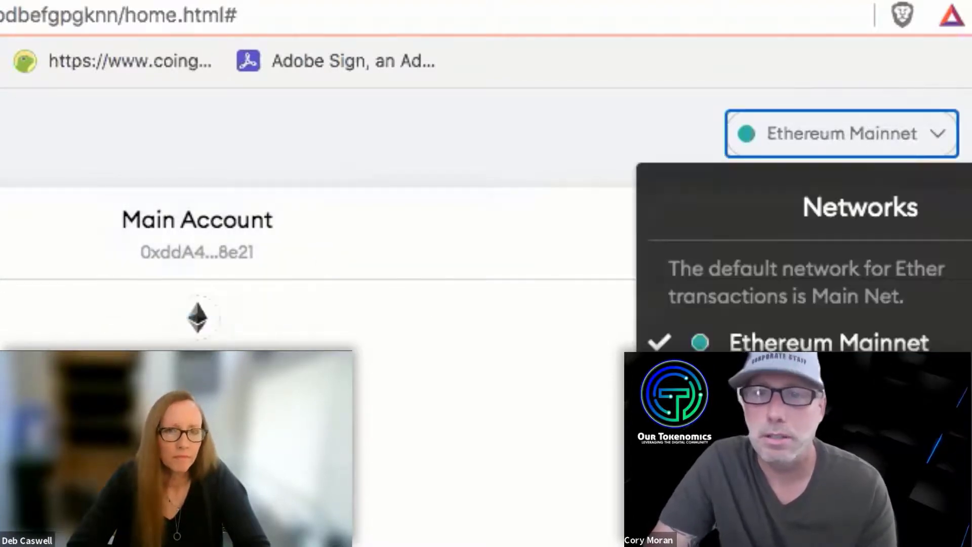
key(Escape)
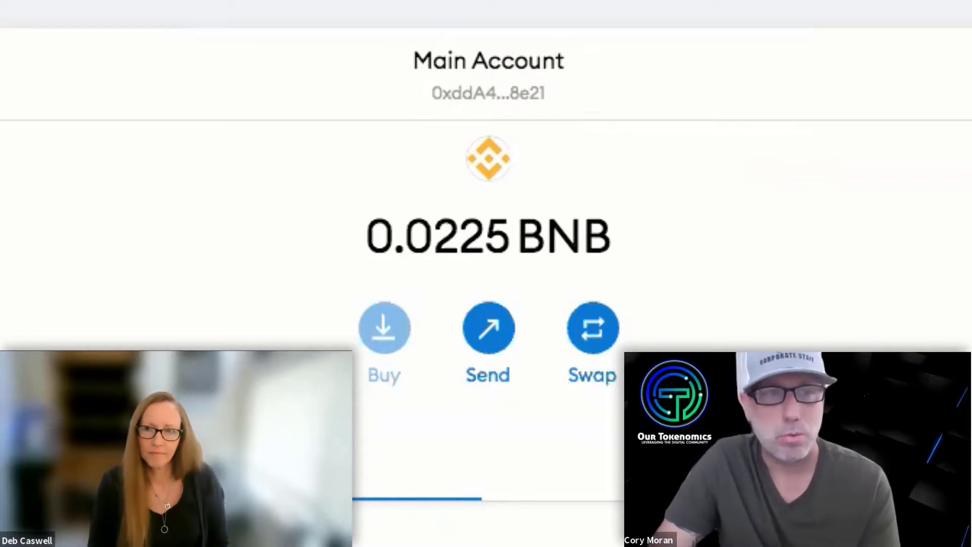
scroll(481, 137, down, 1)
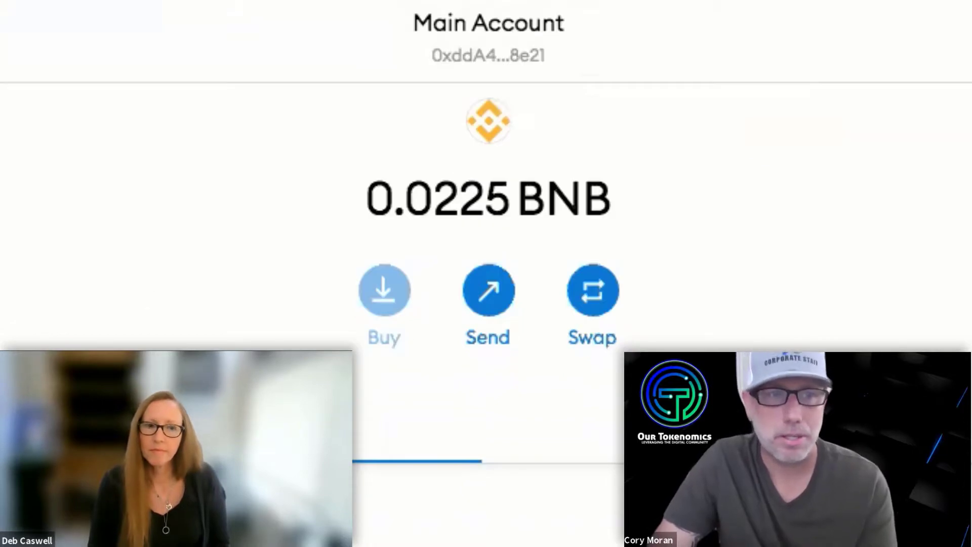
scroll(486, 202, down, 4)
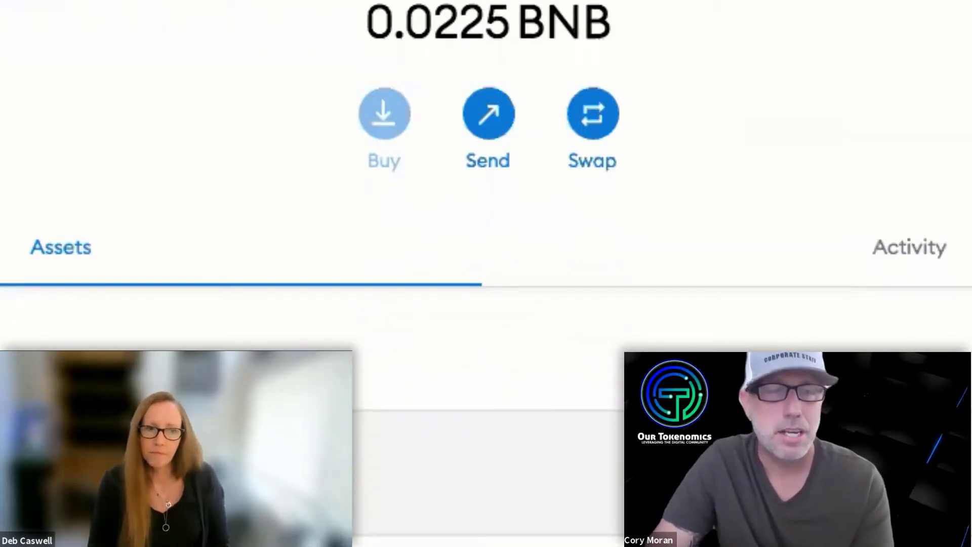
scroll(198, 268, down, 4)
scroll(193, 256, up, 8)
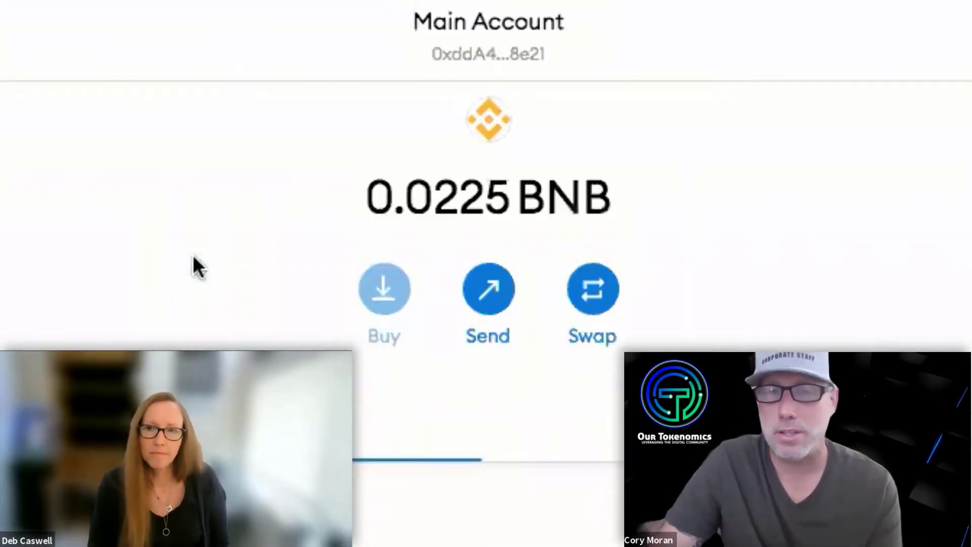